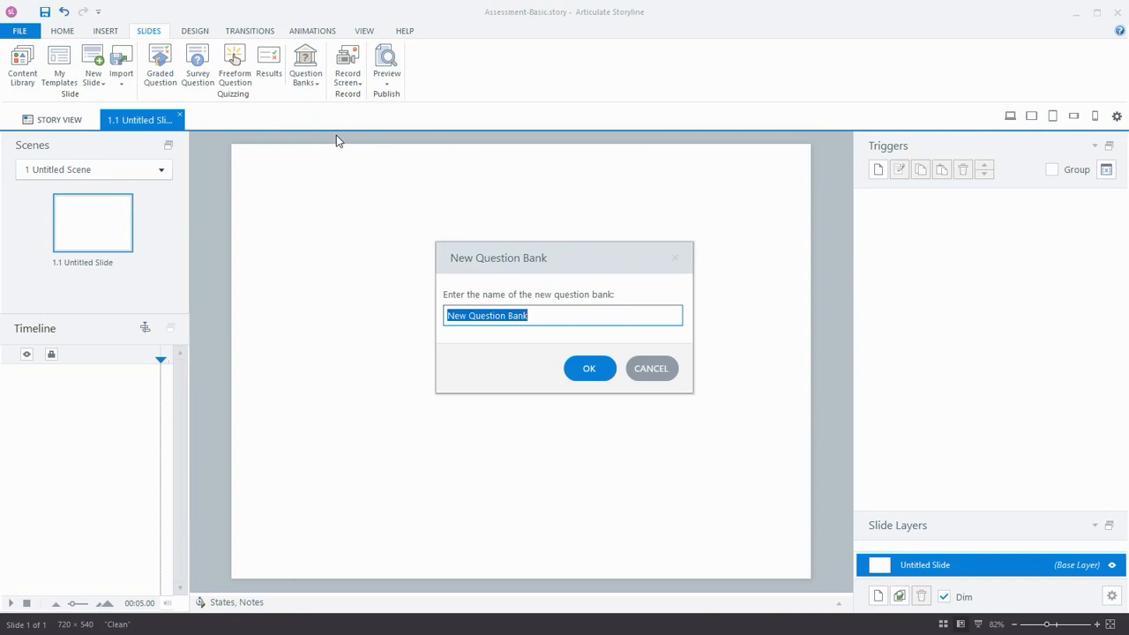
- Create the new question bank named "Storyline 360 Questions"
text(Storyline)
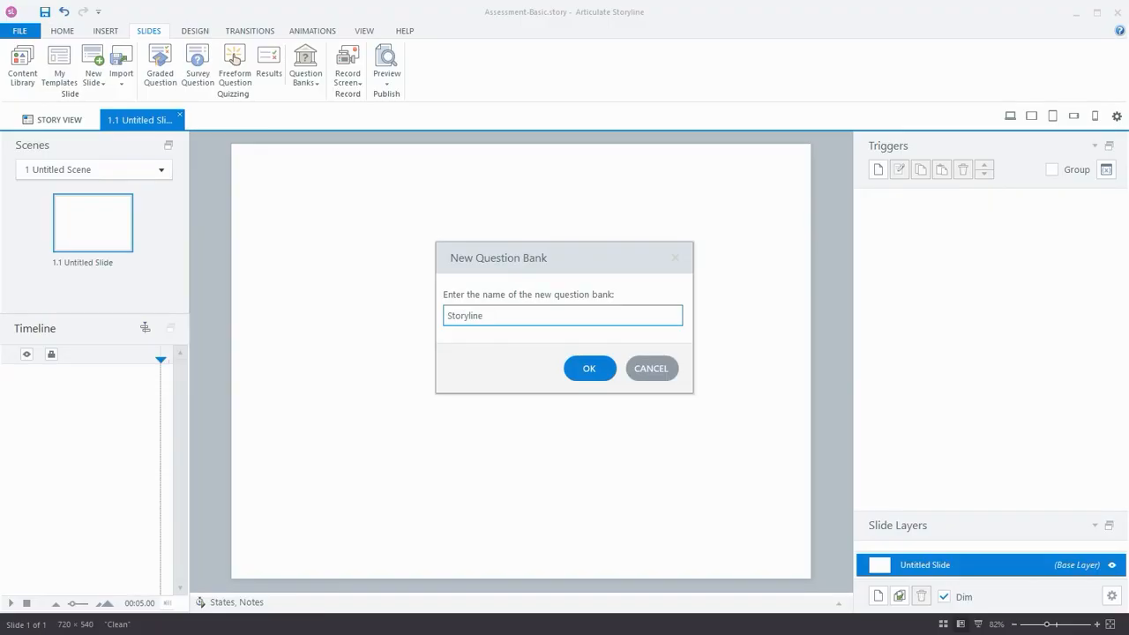
text( 360 Questions)
click(600, 367)
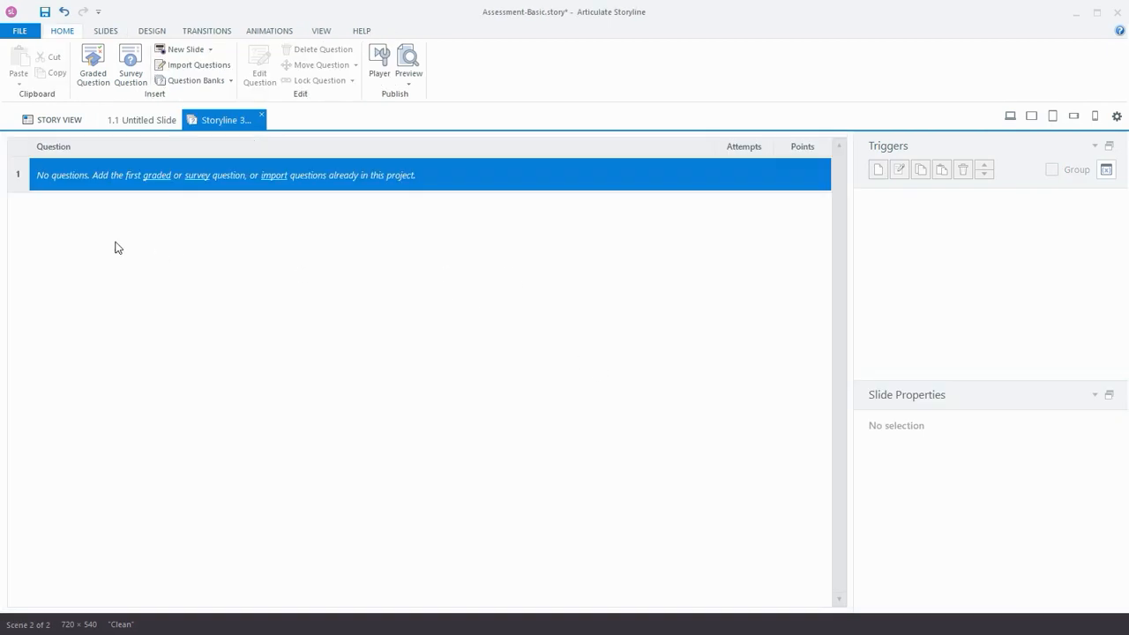
- Insert a graded Multiple Choice question using the Momentum template from the Dark theme
click(160, 177)
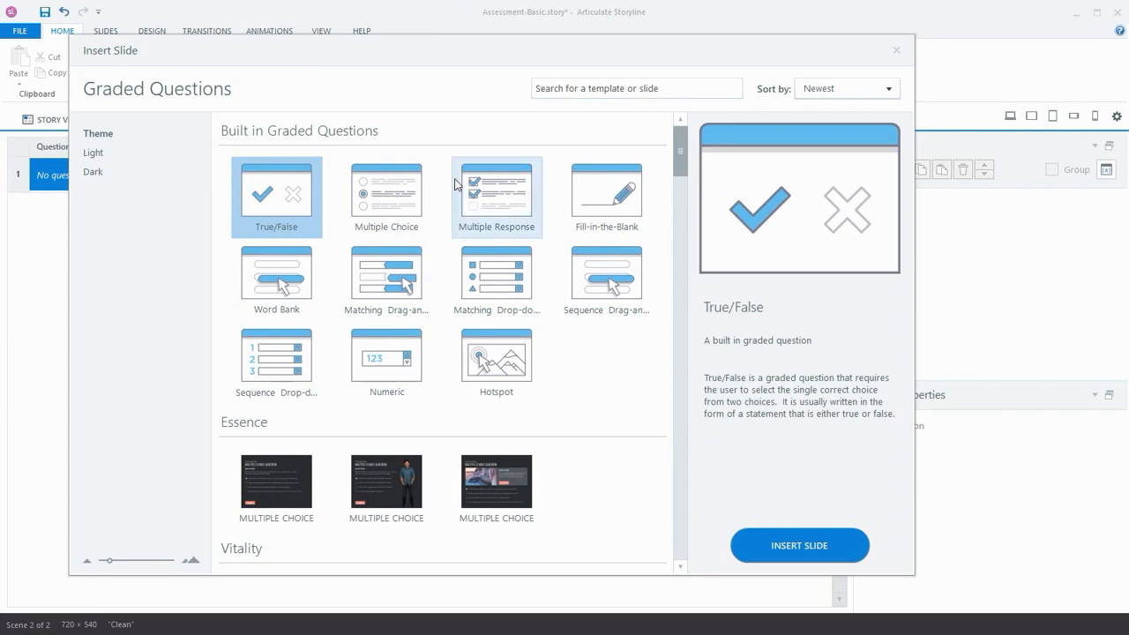
scroll(453, 176, down, 2)
scroll(542, 287, down, 2)
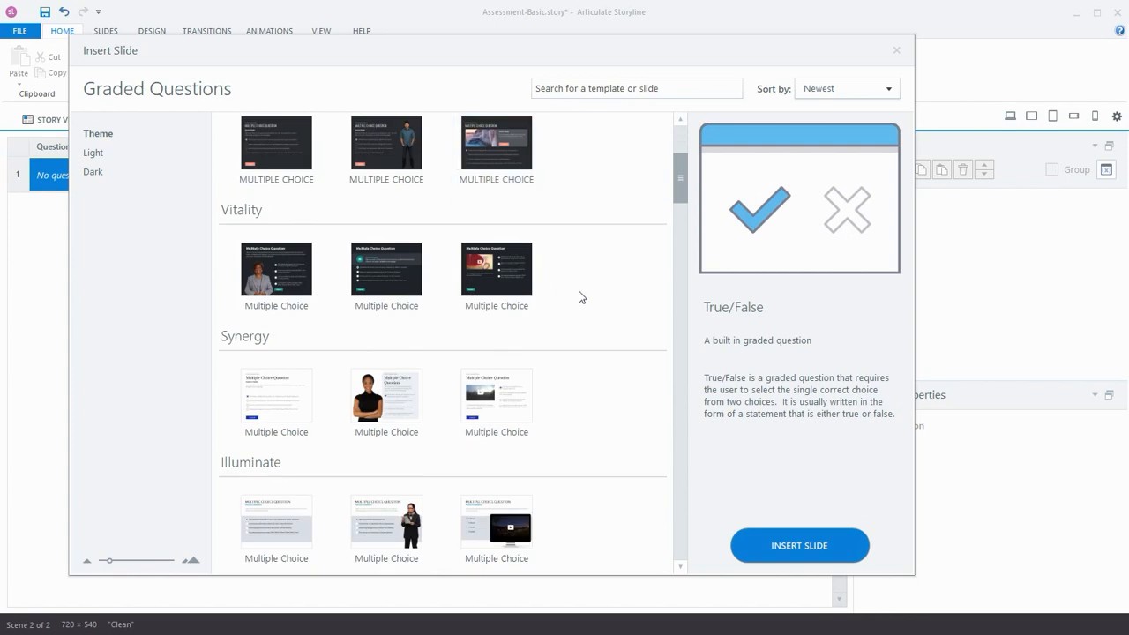
scroll(576, 294, down, 2)
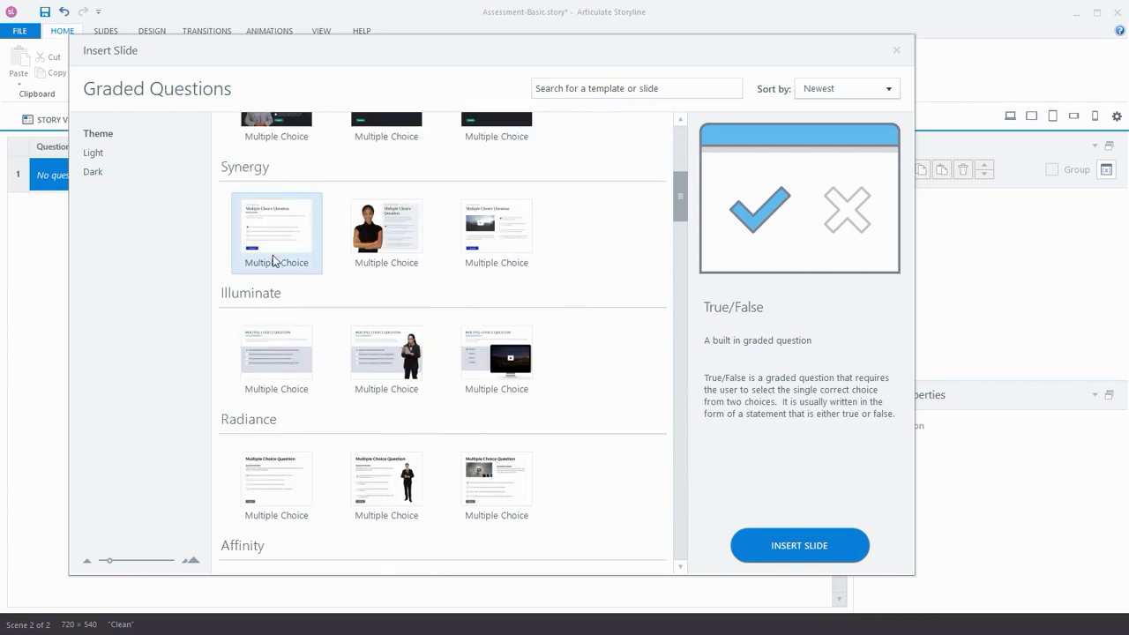
click(94, 173)
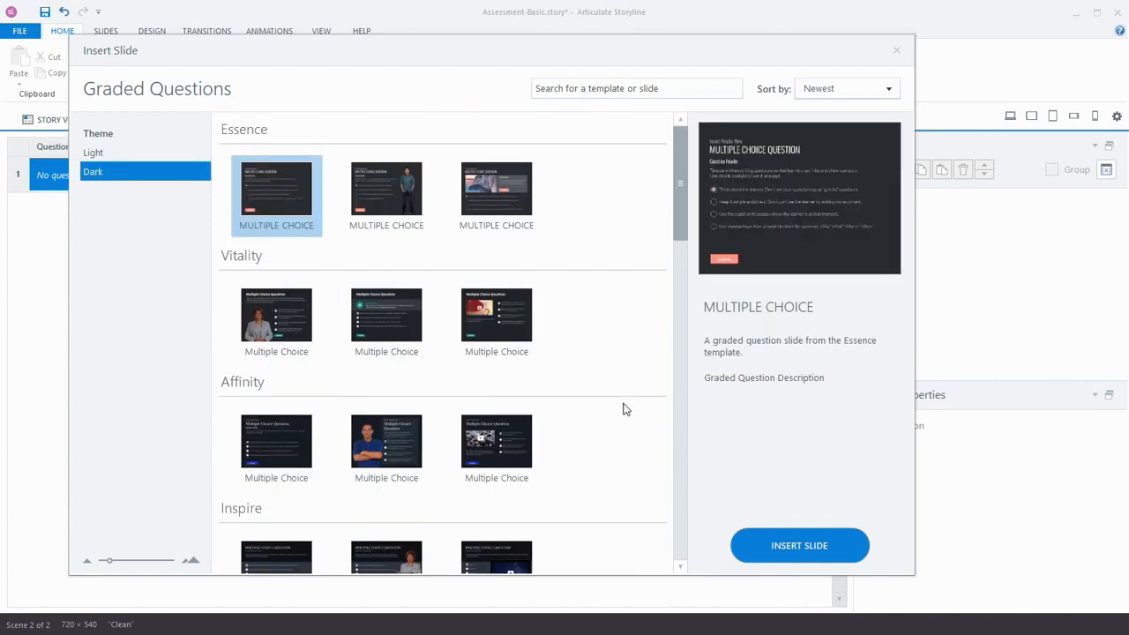
scroll(617, 405, down, 2)
scroll(617, 406, down, 2)
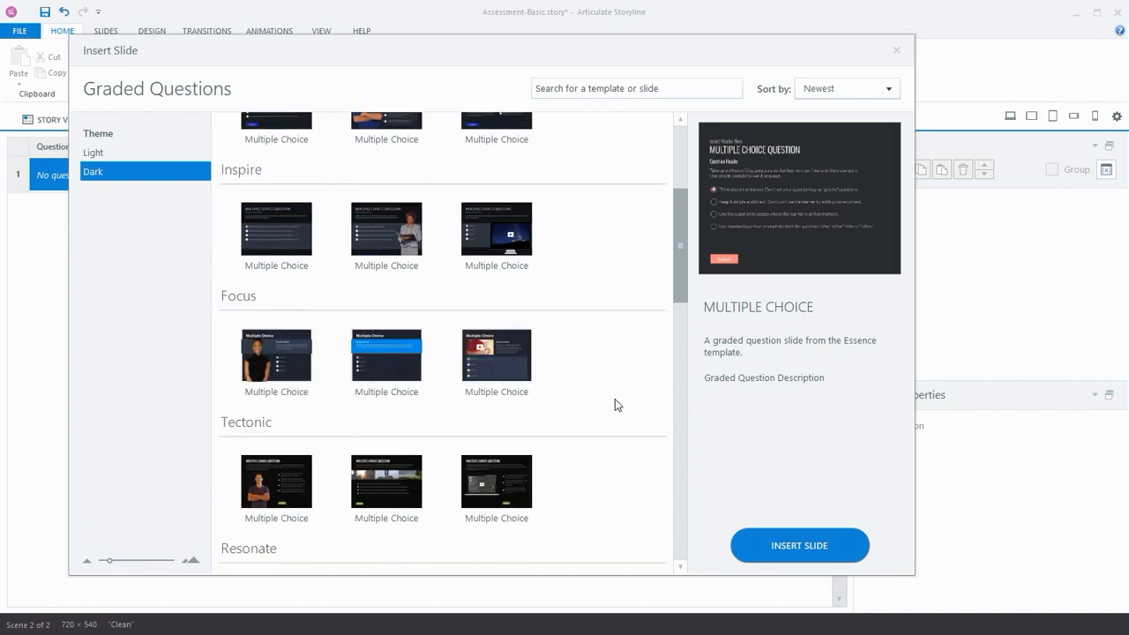
scroll(599, 403, down, 2)
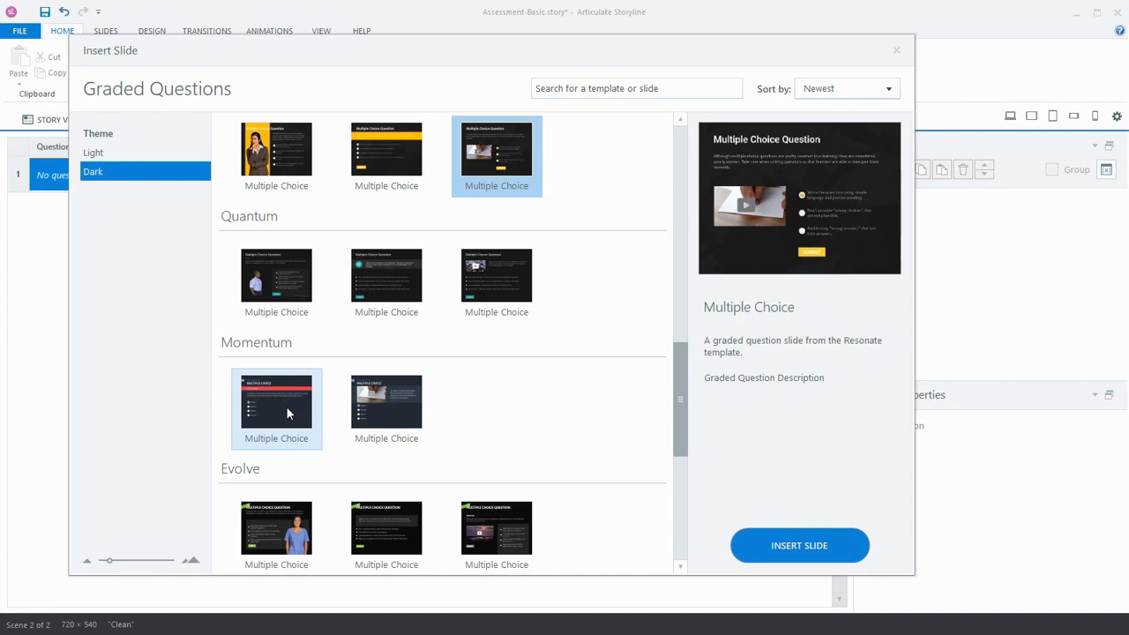
click(286, 406)
double_click(285, 405)
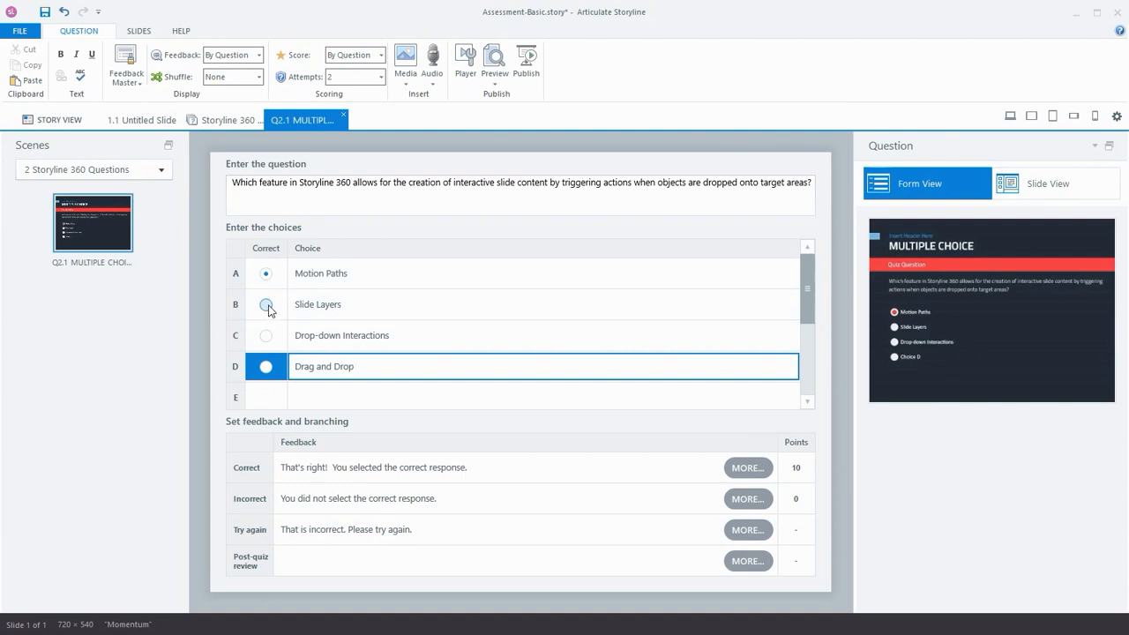
- Mark "Drag and Drop" as the correct choice for the question
click(266, 367)
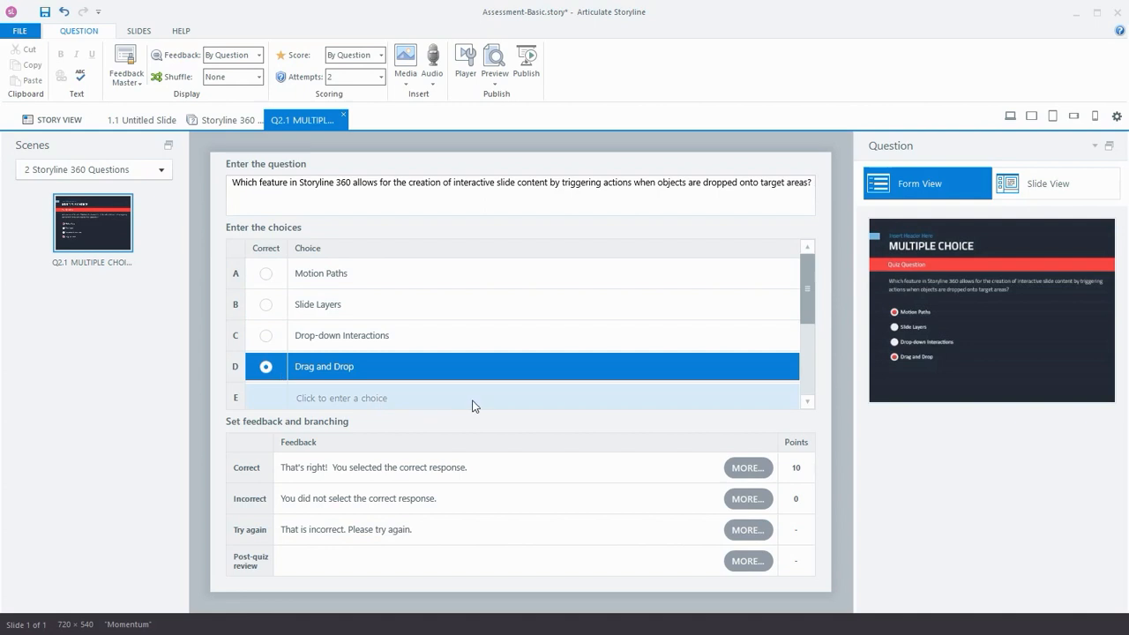
click(512, 505)
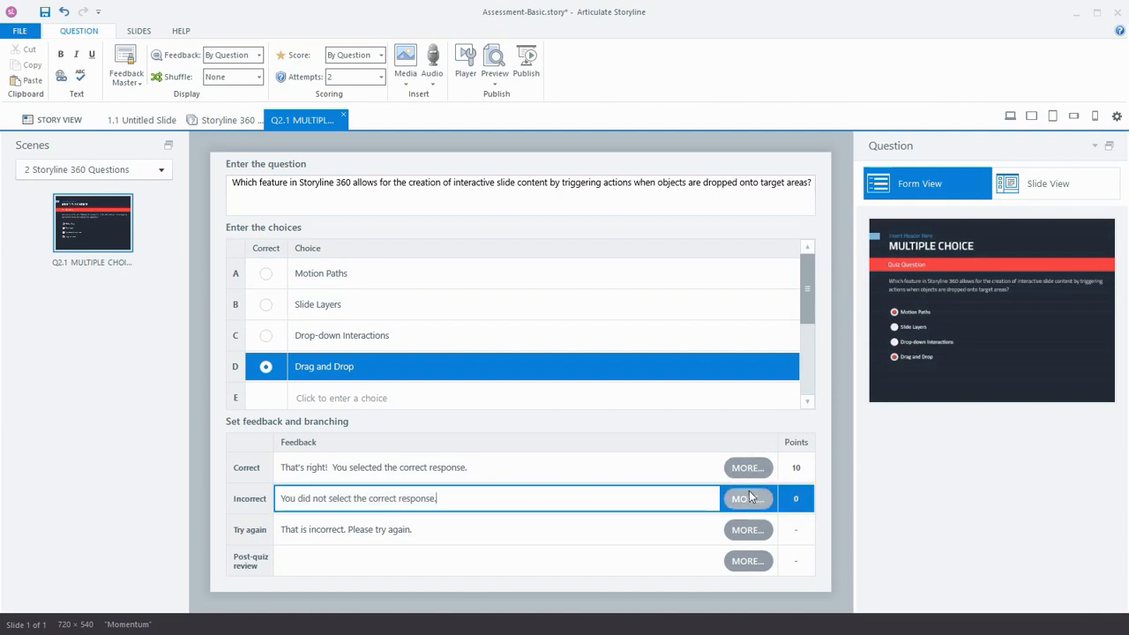
- Open the Correct feedback options and review its branching choices, then confirm without changes
click(748, 468)
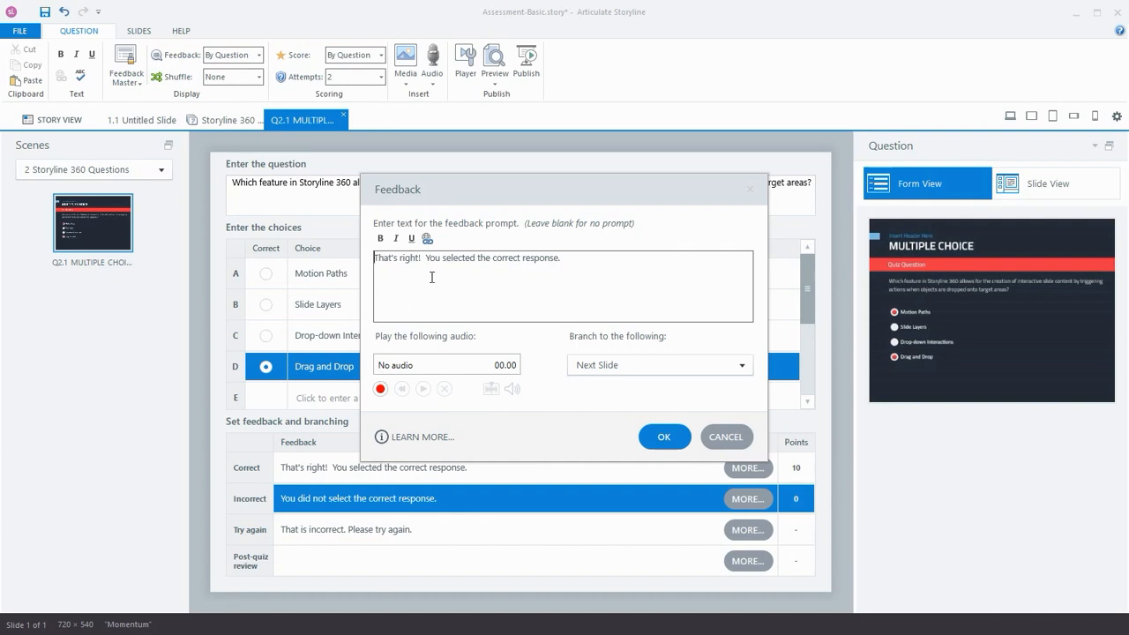
click(741, 365)
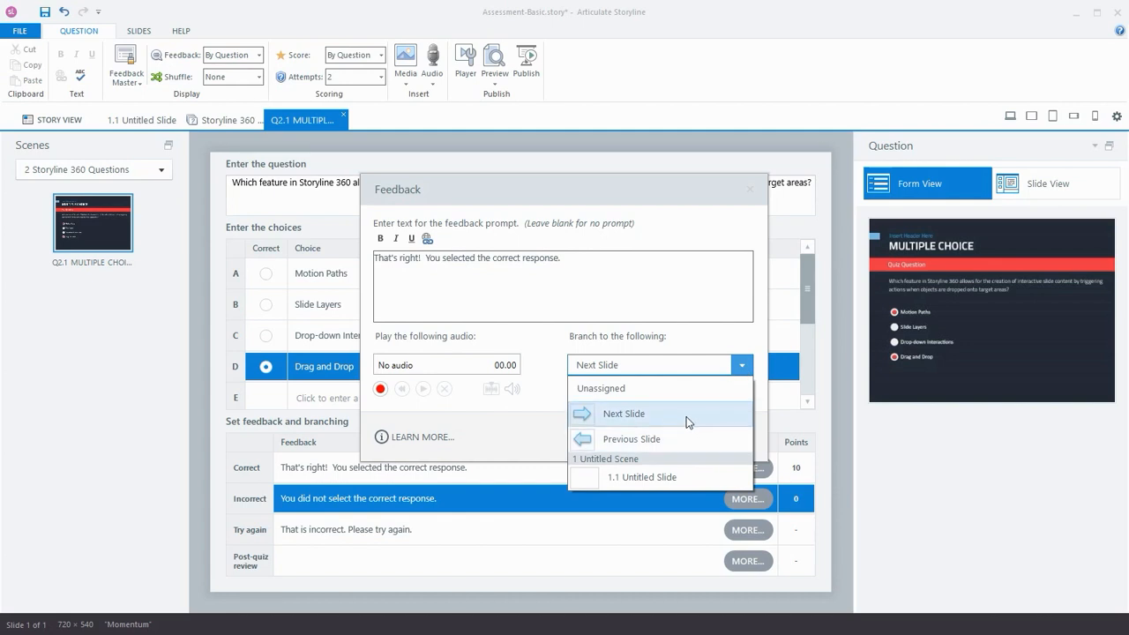
click(741, 365)
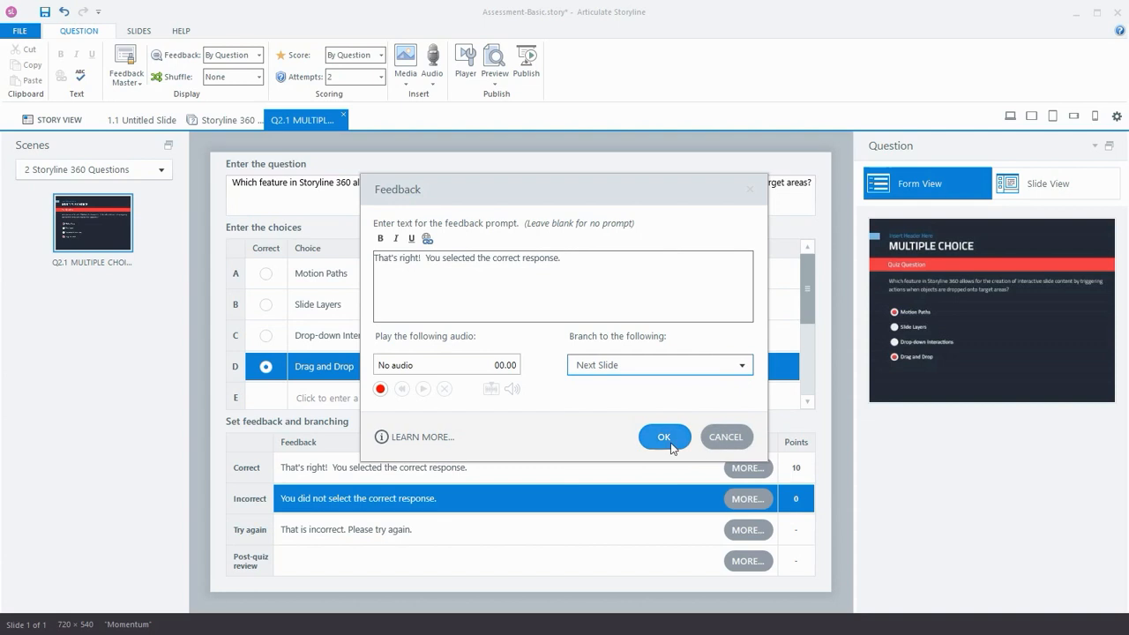
click(746, 446)
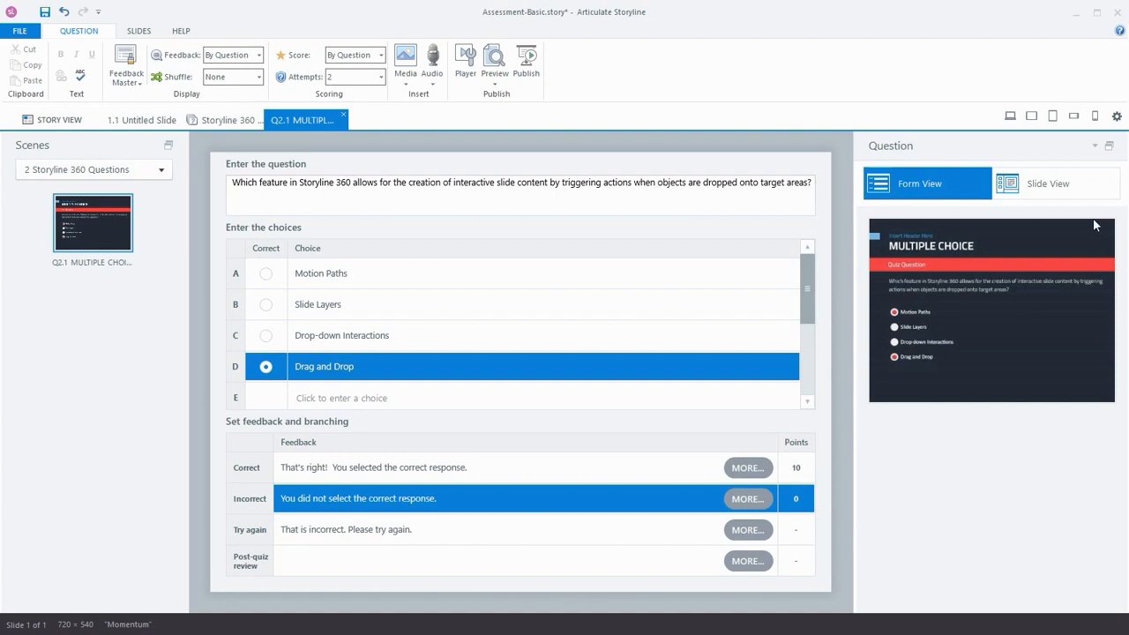
- Switch the question to Slide View and undo the last edit
click(1066, 190)
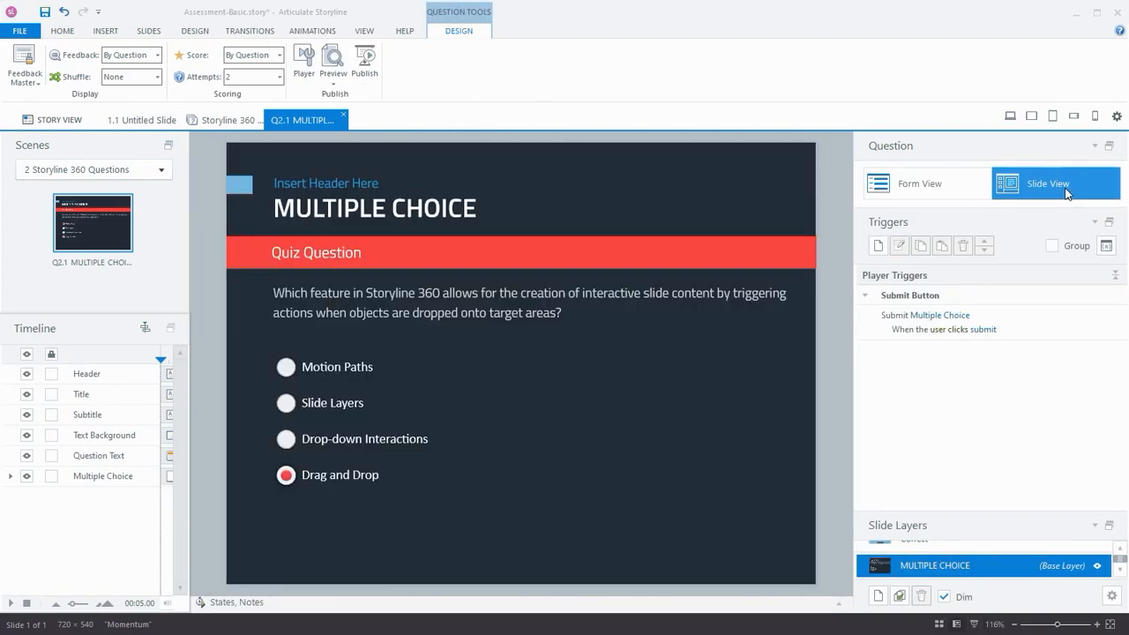
key(ctrl+z)
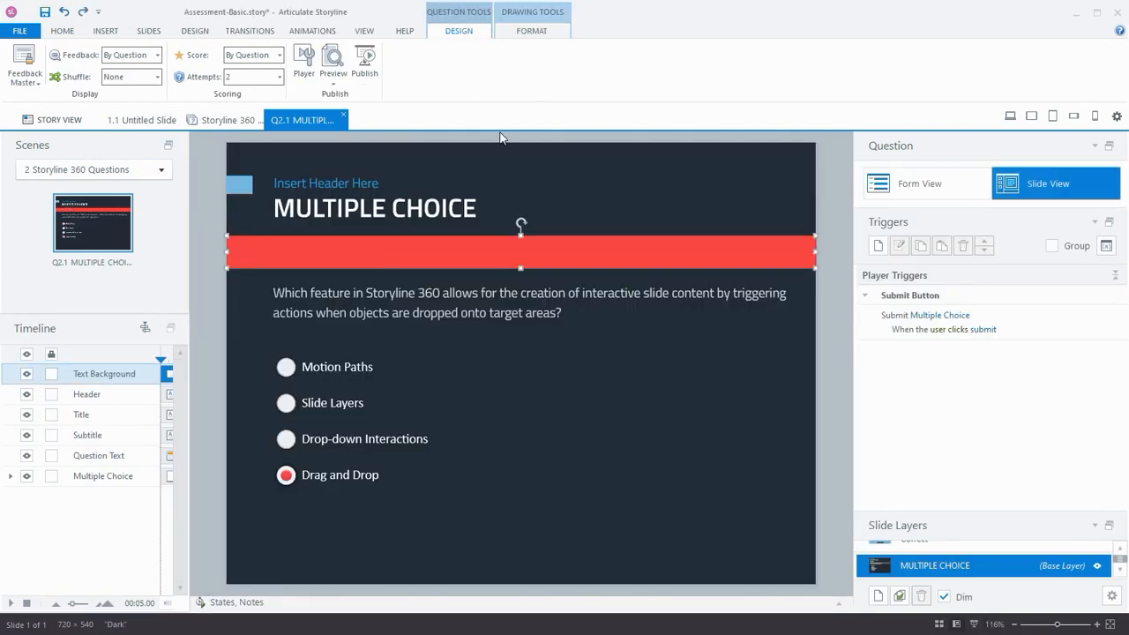
- Return to the question bank and open the graded question templates, closing them without inserting
click(214, 120)
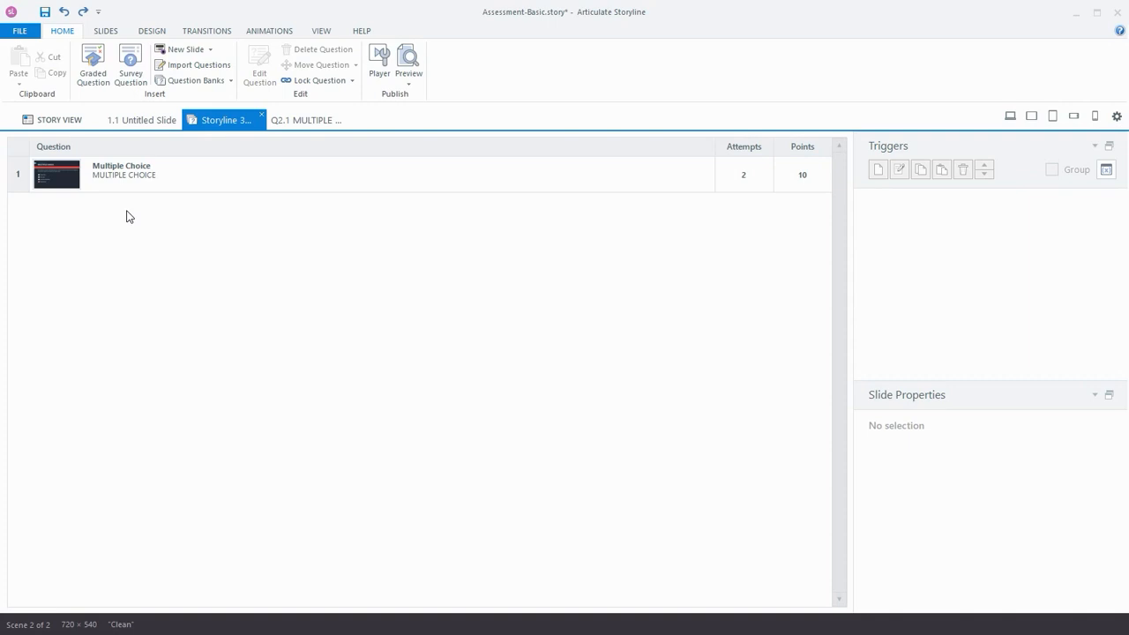
click(97, 84)
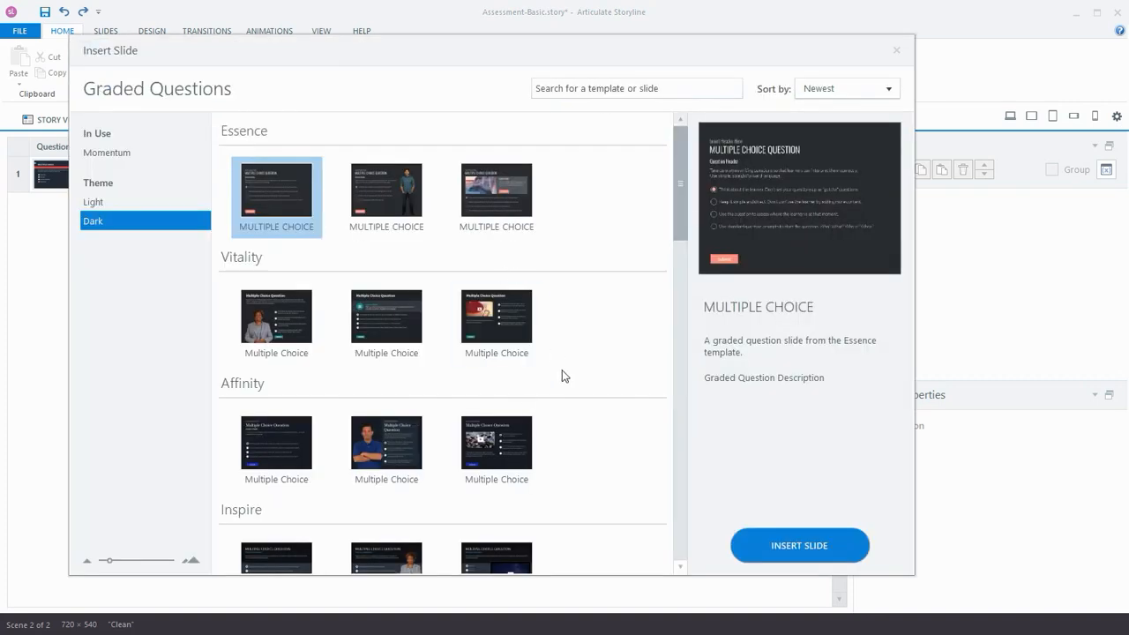
click(896, 51)
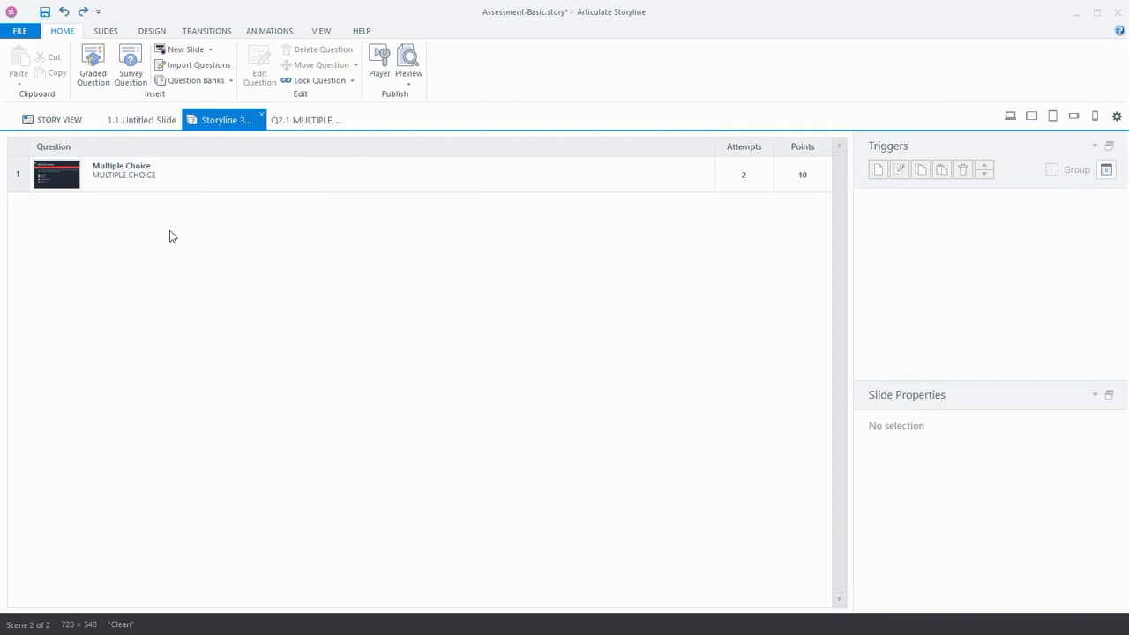
- Copy the multiple-choice question and paste it as a second question in the bank
click(66, 183)
right_click(62, 181)
click(88, 203)
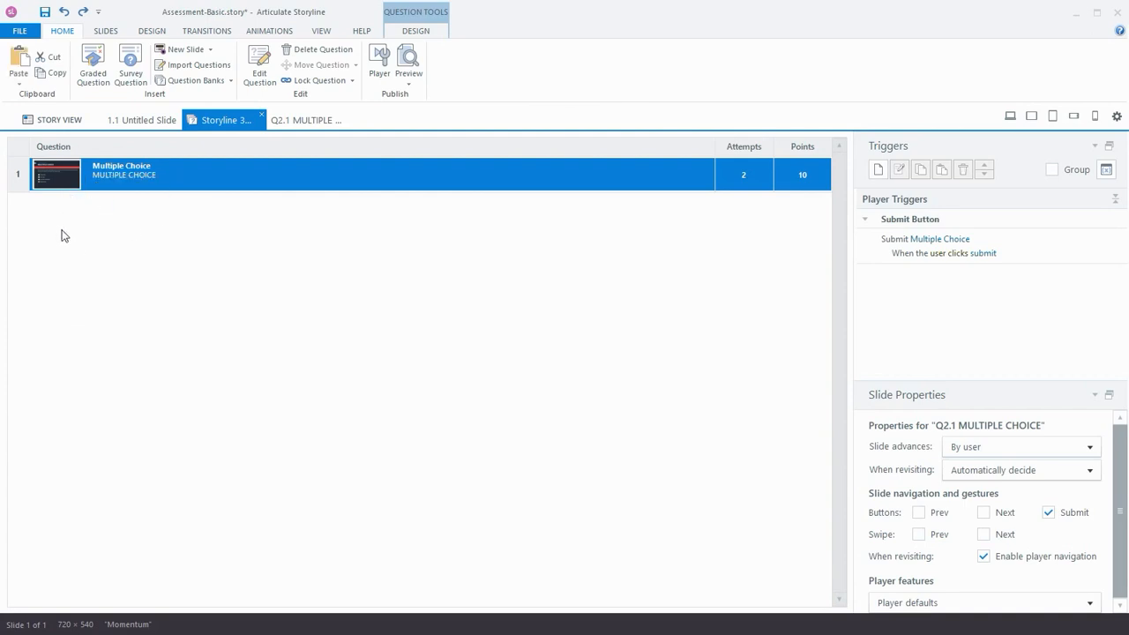
right_click(62, 230)
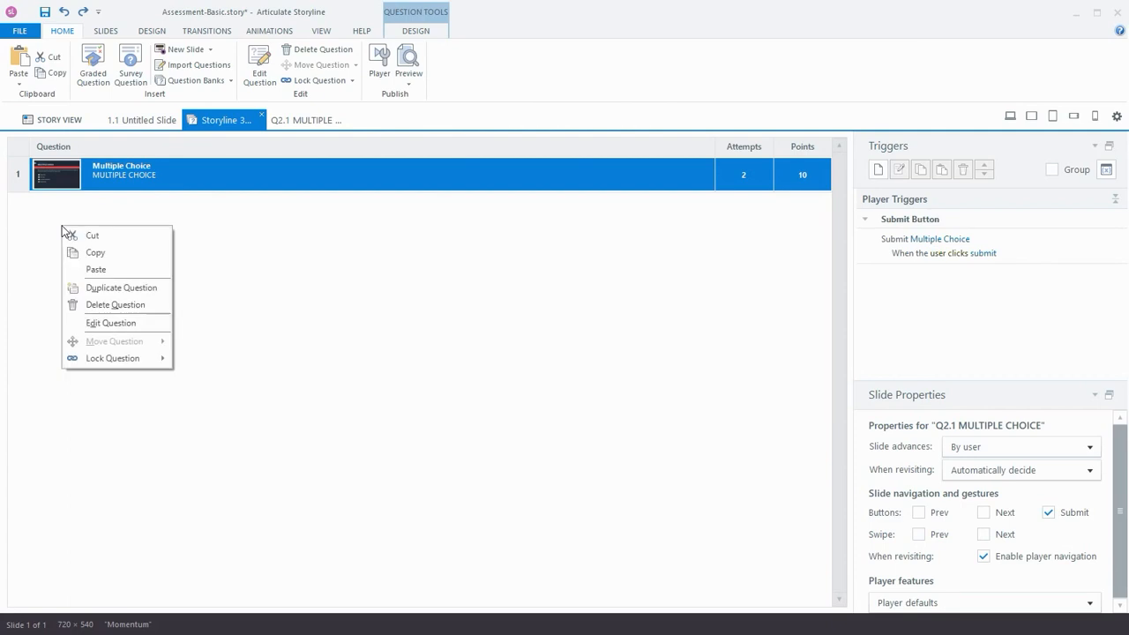
click(88, 269)
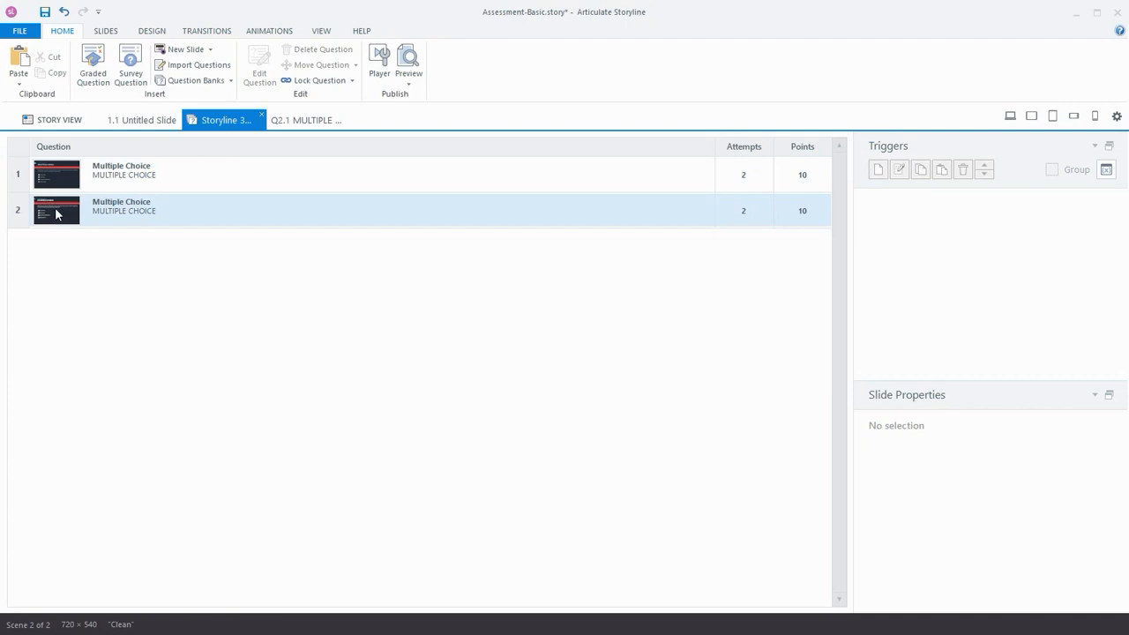
- Duplicate the second multiple-choice question in the bank
right_click(55, 212)
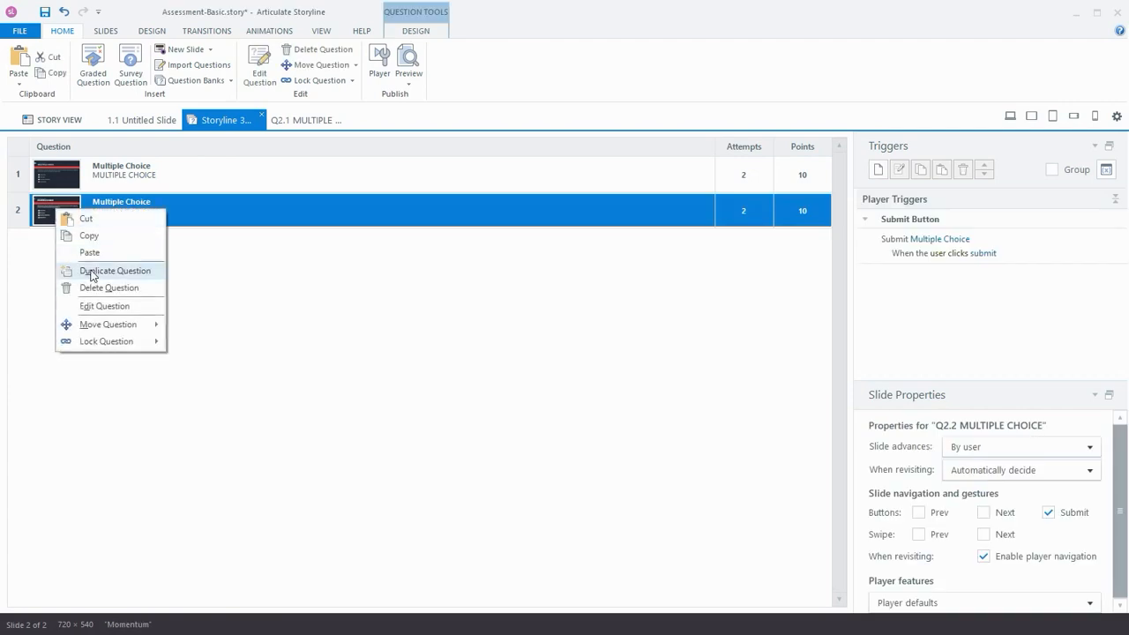
click(91, 273)
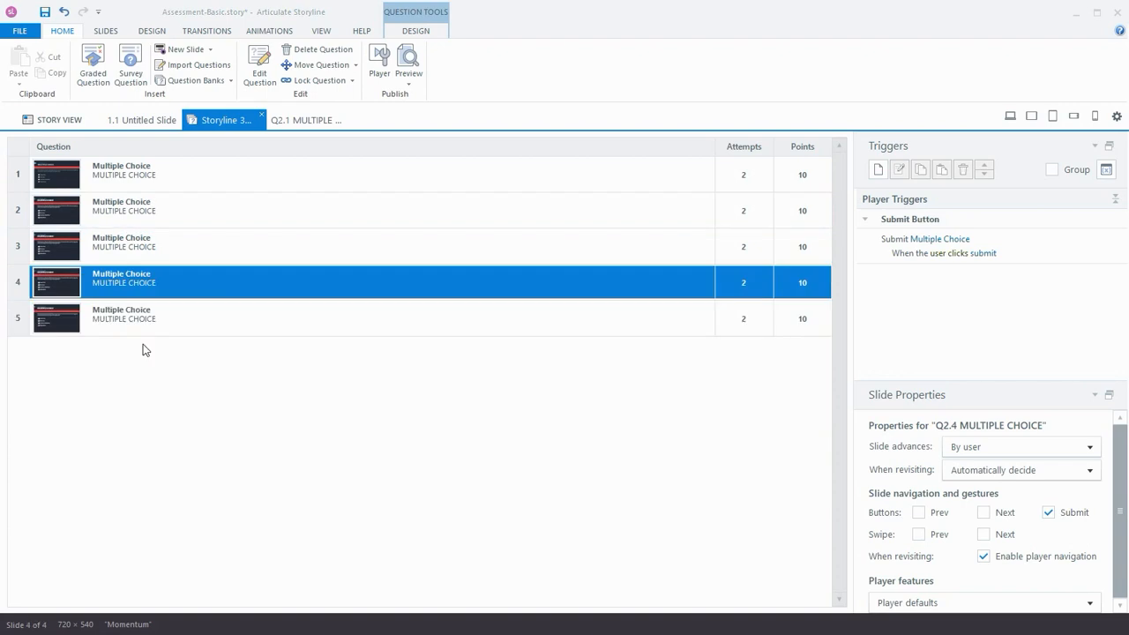
- Open the second question's slide for editing
click(57, 208)
double_click(56, 208)
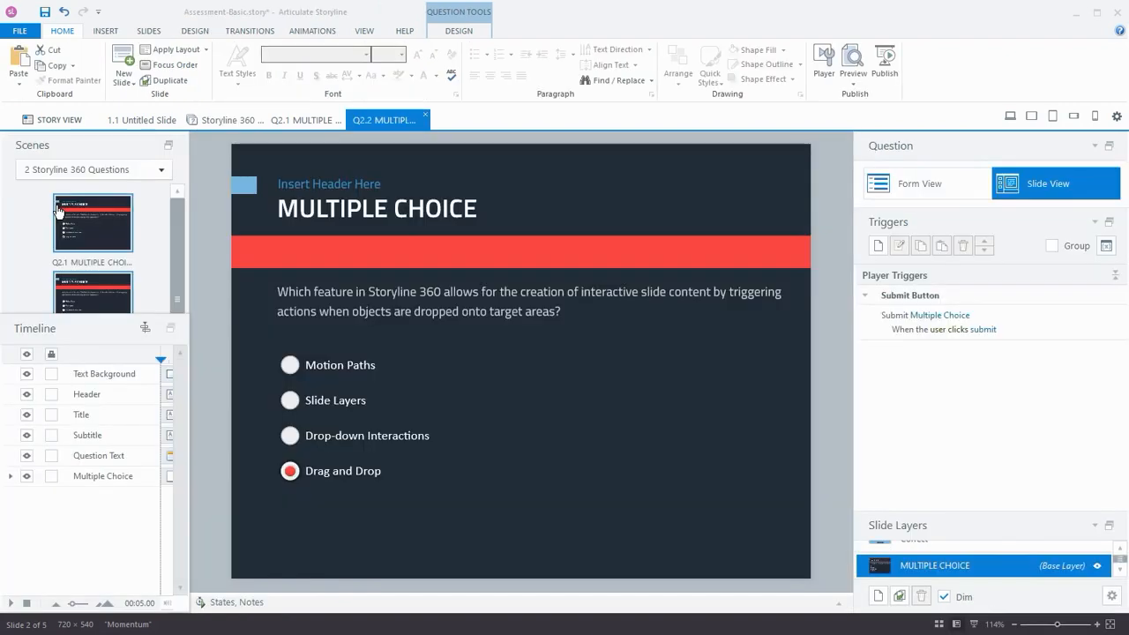